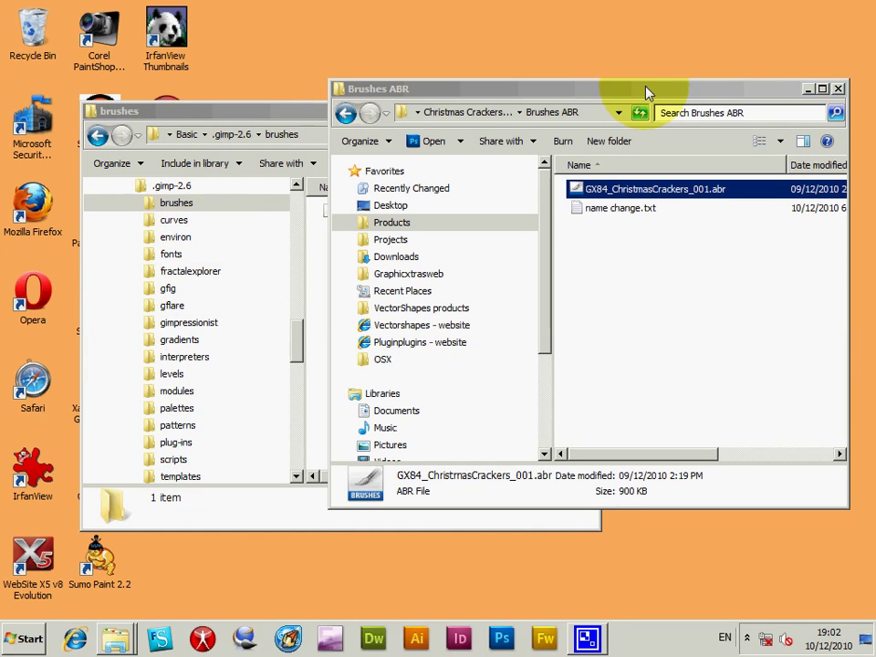
Select GX84_ChristmasCrackers_001.abr in the Brushes ABR folder window
{"action": "left_click_drag", "start_coordinate": [648, 90], "coordinate": [646, 95]}
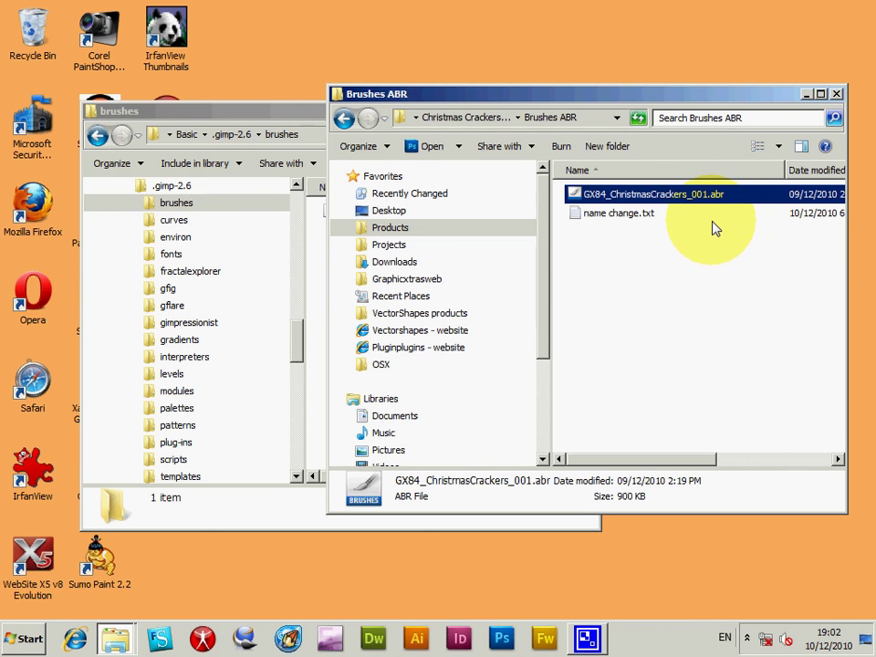
{"action": "left_click", "coordinate": [638, 264]}
{"action": "left_click", "coordinate": [642, 195]}
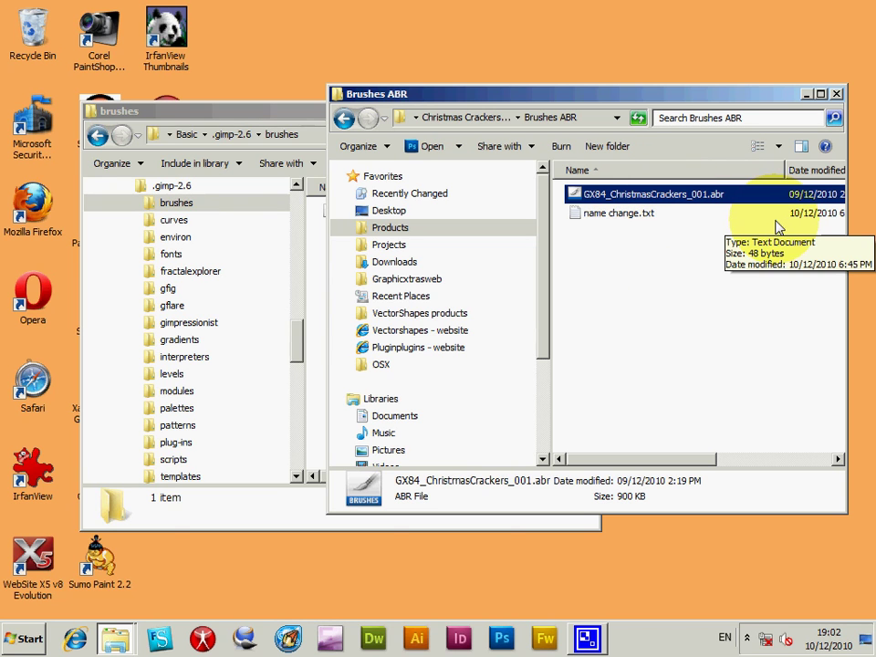
Paste the .abr file into Users > Basic > .gimp-2.6 > brushes beside Untitled.vbr
{"action": "left_click", "coordinate": [219, 111]}
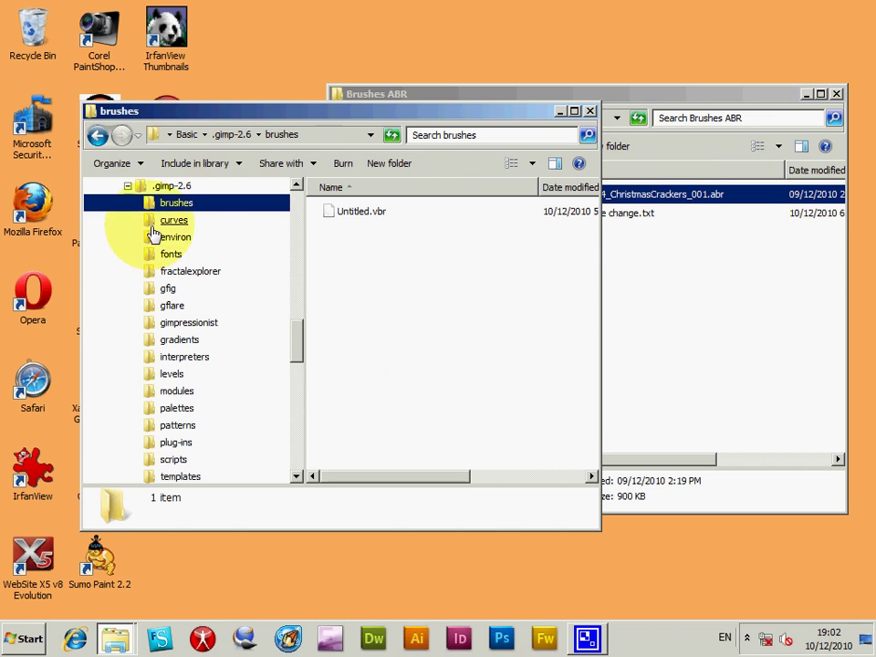
{"action": "mouse_move", "coordinate": [299, 347]}
{"action": "left_mouse_down"}
{"action": "mouse_move", "coordinate": [299, 257]}
{"action": "mouse_move", "coordinate": [308, 343]}
{"action": "mouse_move", "coordinate": [308, 313]}
{"action": "left_mouse_up"}
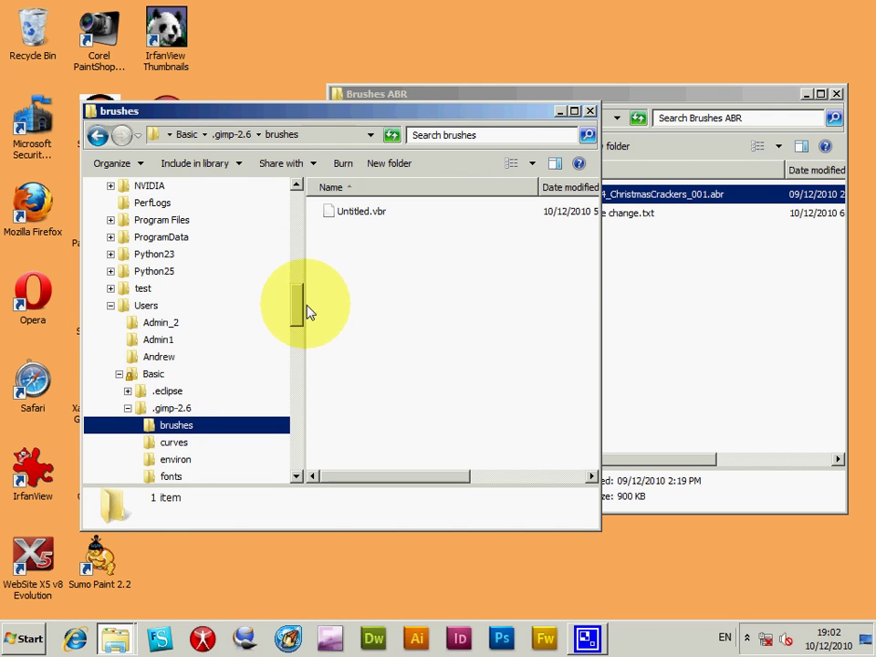
{"action": "left_click", "coordinate": [155, 376]}
{"action": "left_click", "coordinate": [356, 232]}
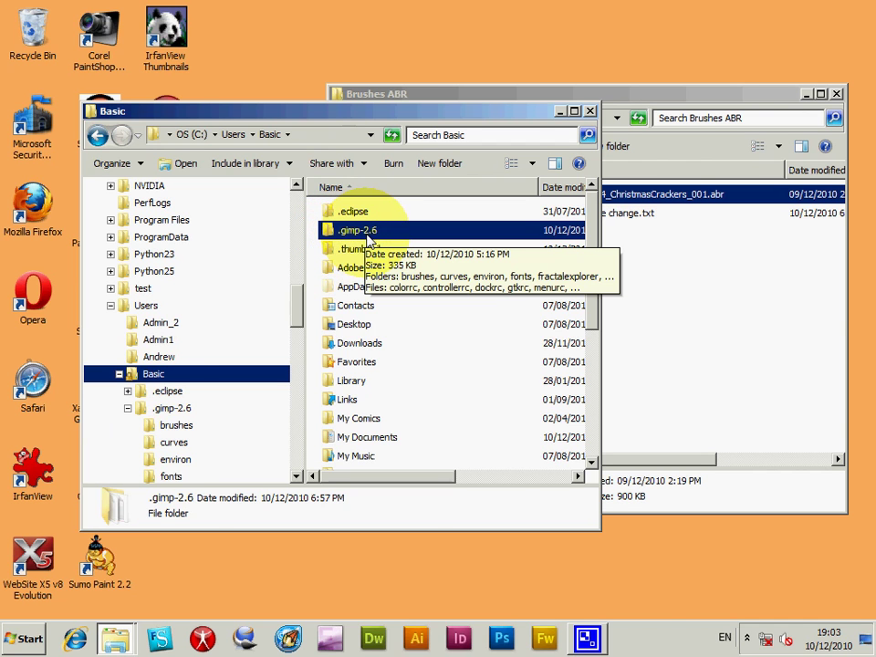
{"action": "double_click", "coordinate": [378, 239]}
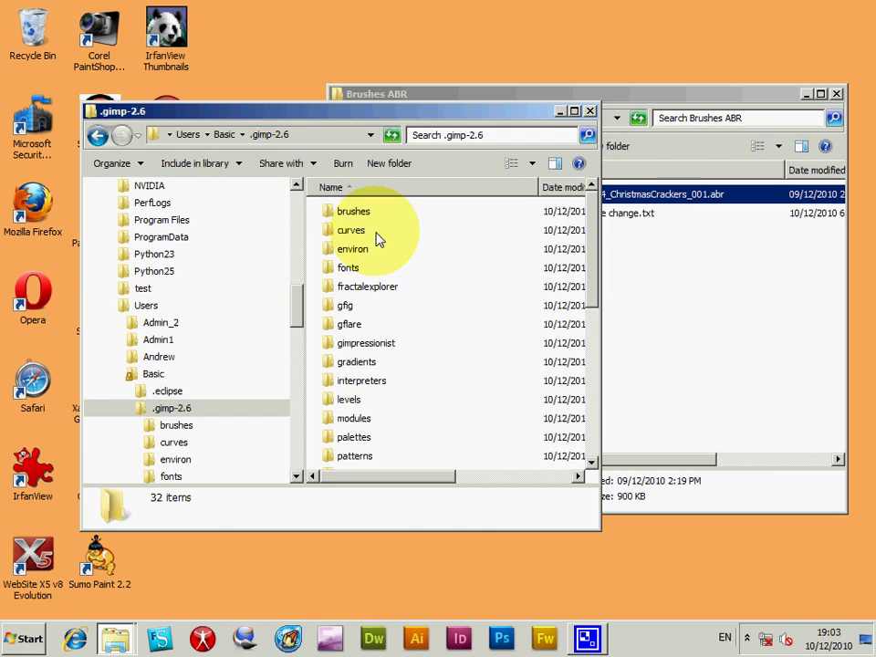
{"action": "left_click", "coordinate": [357, 215]}
{"action": "double_click", "coordinate": [357, 217]}
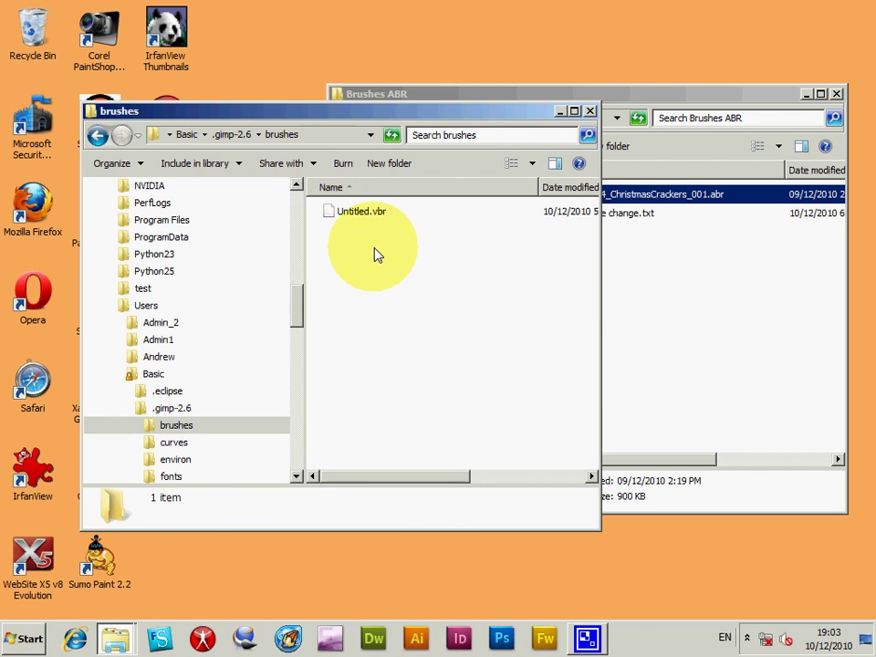
{"action": "key", "text": "ctrl+v"}
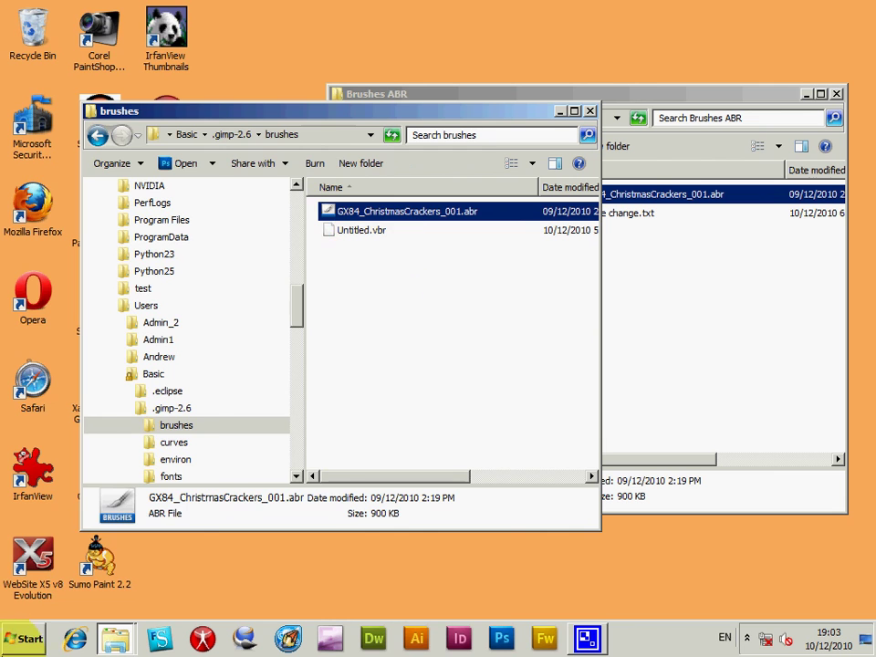
Launch GIMP 2 from the Start menu and arrange its main window and toolbox
{"action": "left_click", "coordinate": [27, 643]}
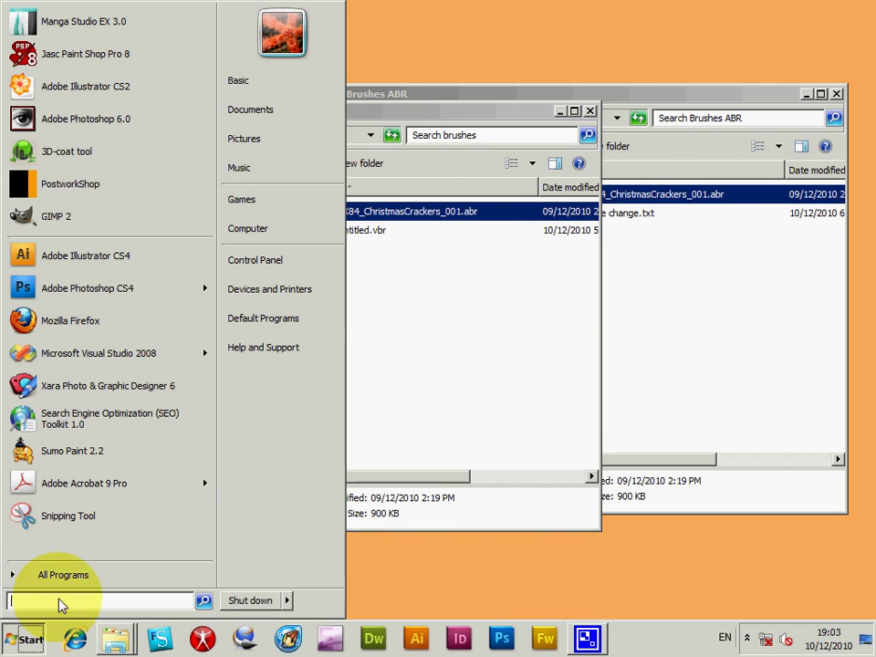
{"action": "left_click", "coordinate": [91, 228]}
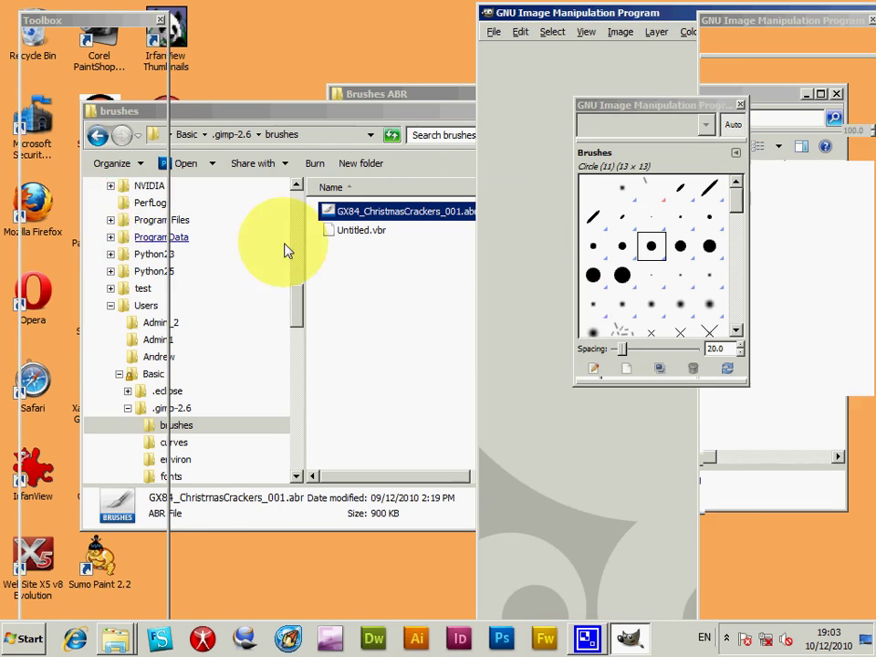
{"action": "left_click_drag", "start_coordinate": [602, 18], "coordinate": [234, 25]}
{"action": "left_click_drag", "start_coordinate": [116, 26], "coordinate": [137, 90]}
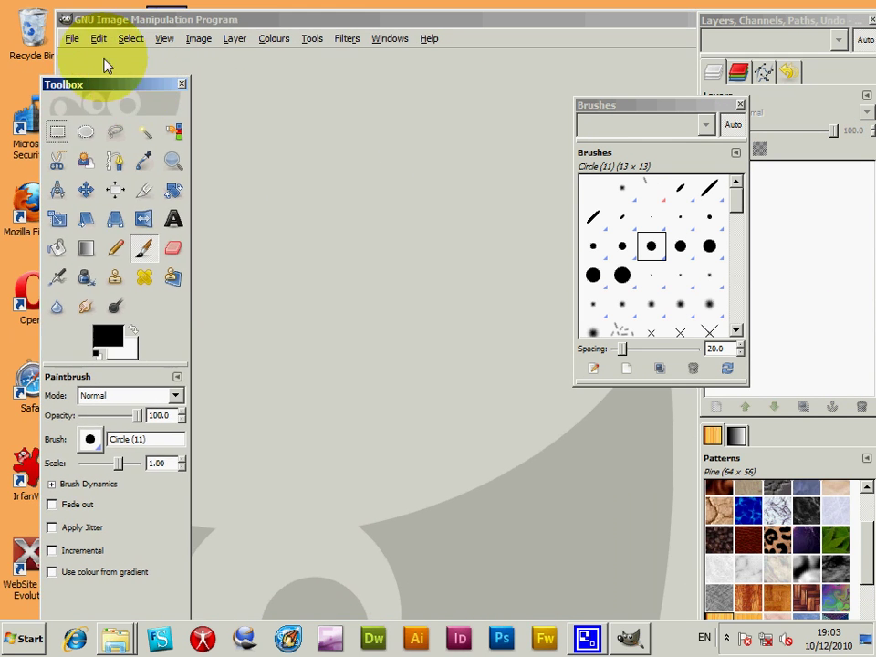
Create a new image at the default 640x400 pixels
{"action": "left_click", "coordinate": [71, 38]}
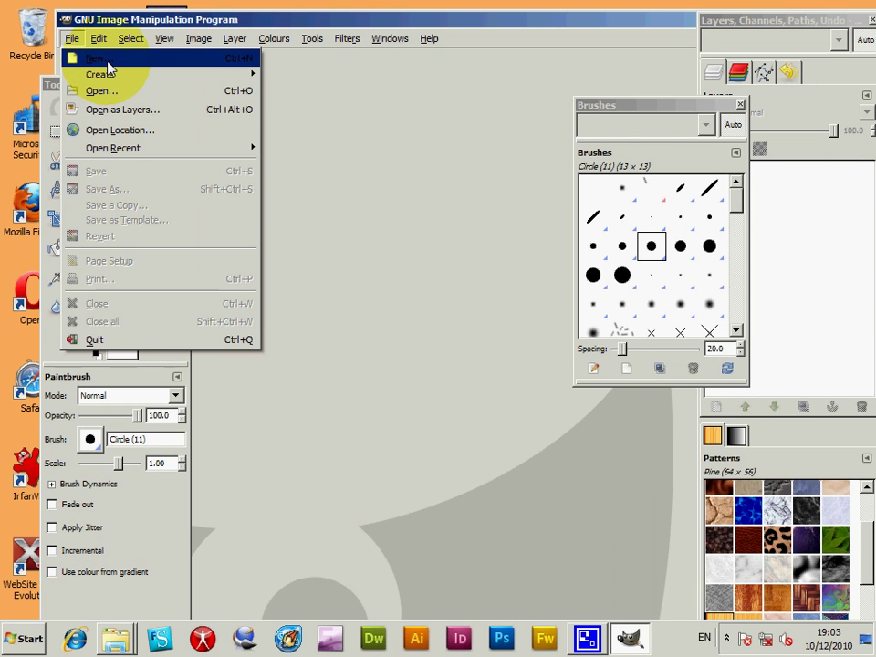
{"action": "left_click", "coordinate": [111, 60]}
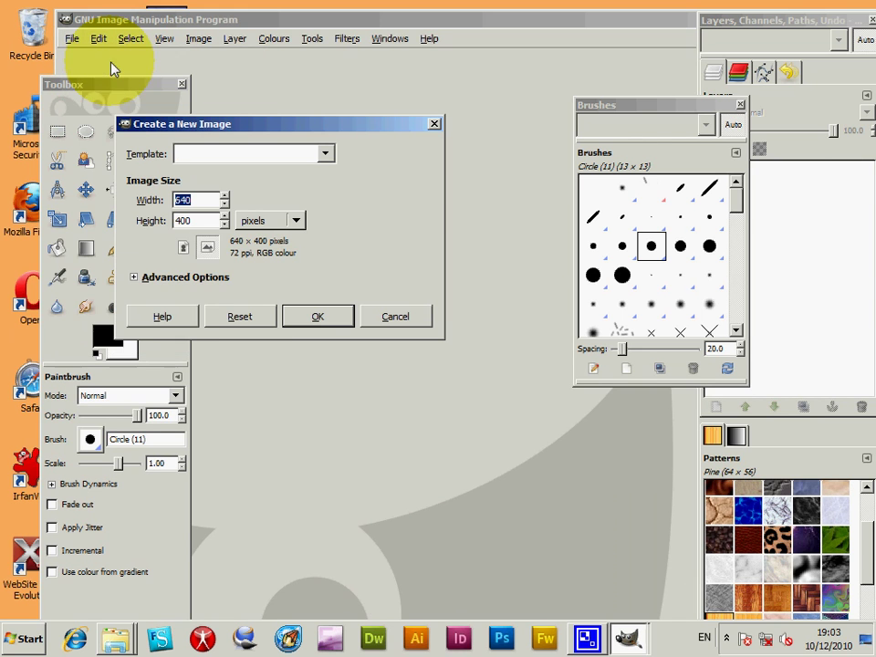
{"action": "left_click", "coordinate": [313, 316]}
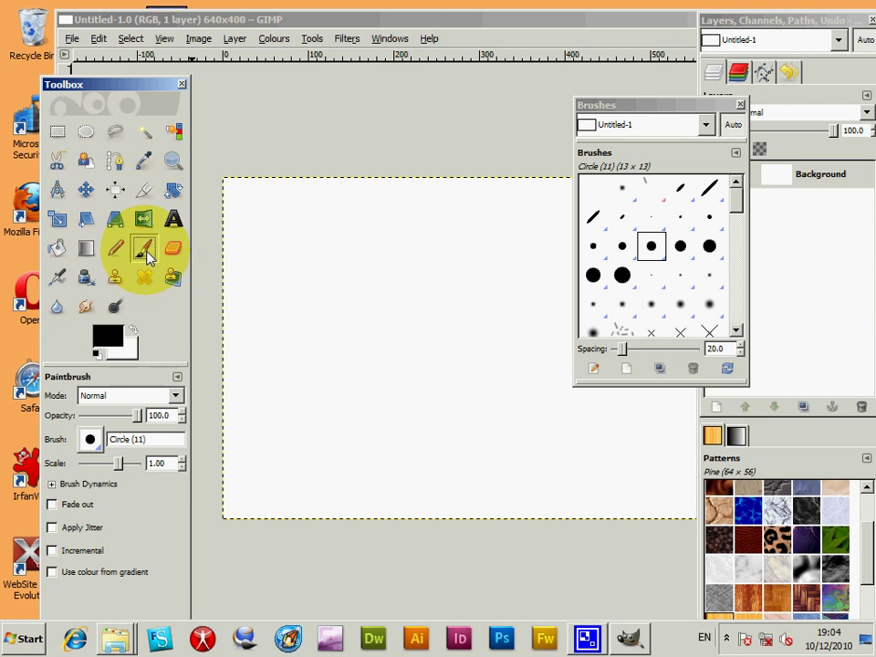
Reduce the Paintbrush scale and stamp three black cracker brushes down the left side
{"action": "left_click_drag", "start_coordinate": [117, 463], "coordinate": [112, 467]}
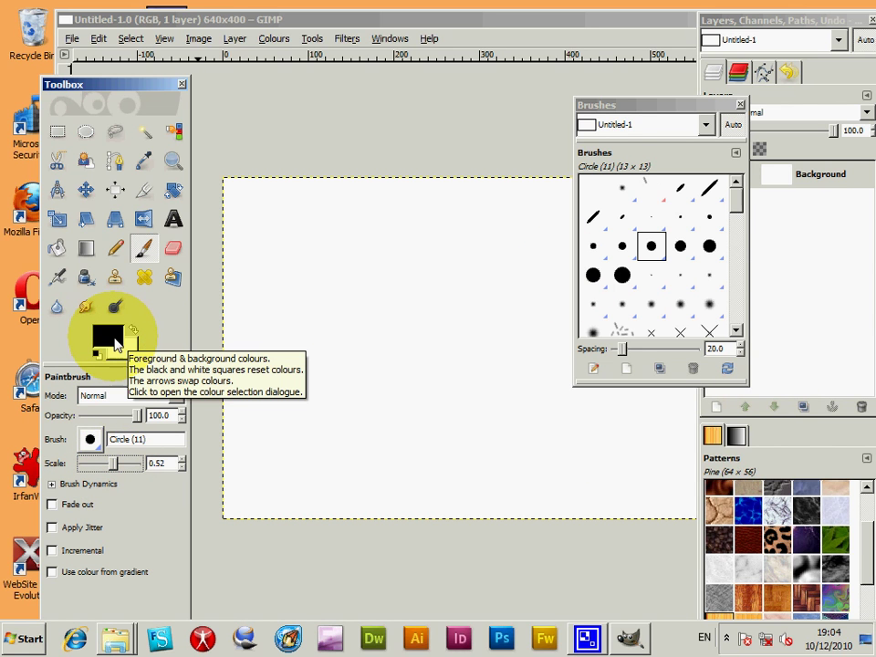
{"action": "left_click_drag", "start_coordinate": [735, 204], "coordinate": [721, 235]}
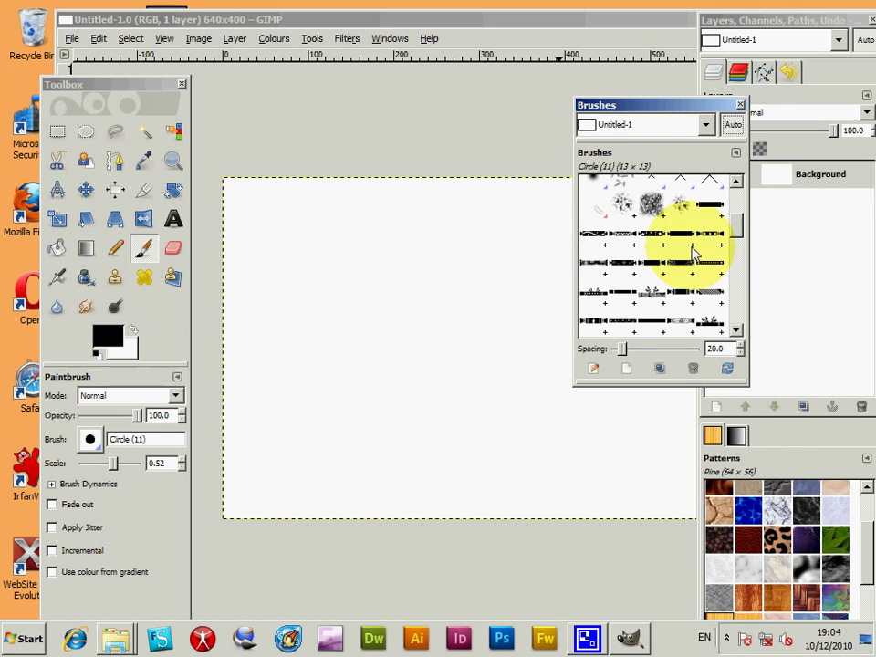
{"action": "left_click", "coordinate": [592, 234]}
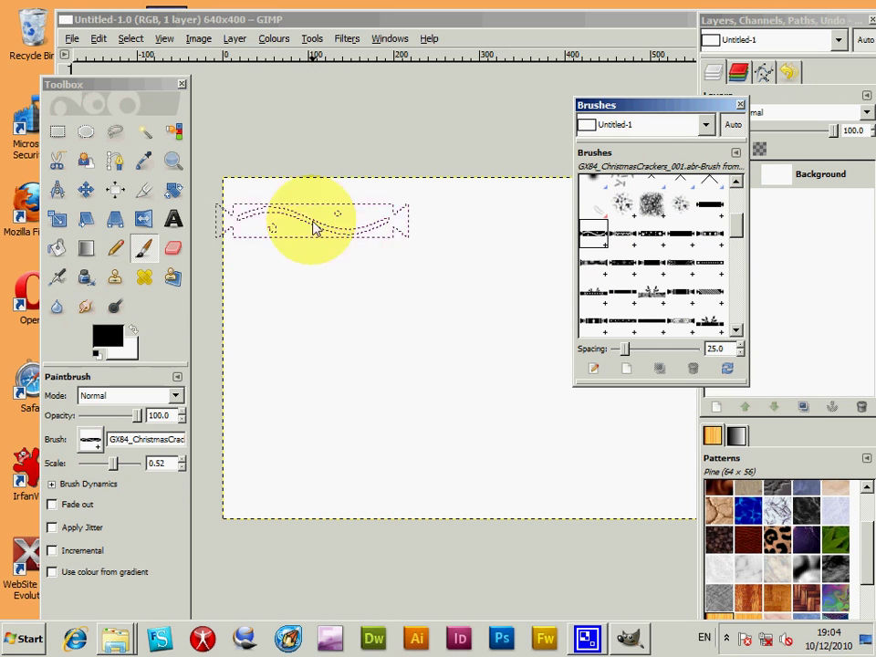
{"action": "left_click", "coordinate": [335, 215]}
{"action": "left_click", "coordinate": [618, 230]}
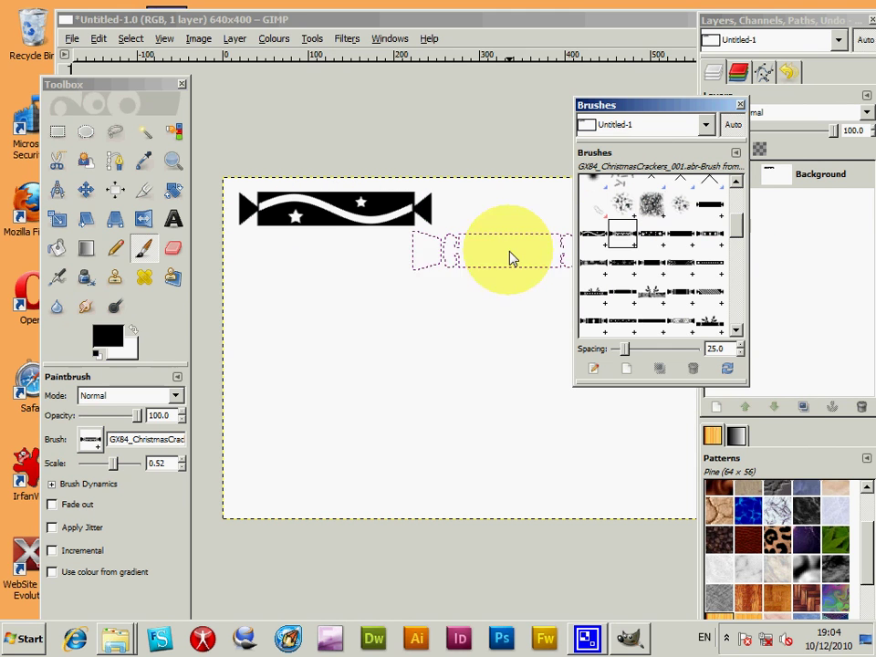
{"action": "left_click", "coordinate": [335, 253]}
{"action": "left_click", "coordinate": [651, 234]}
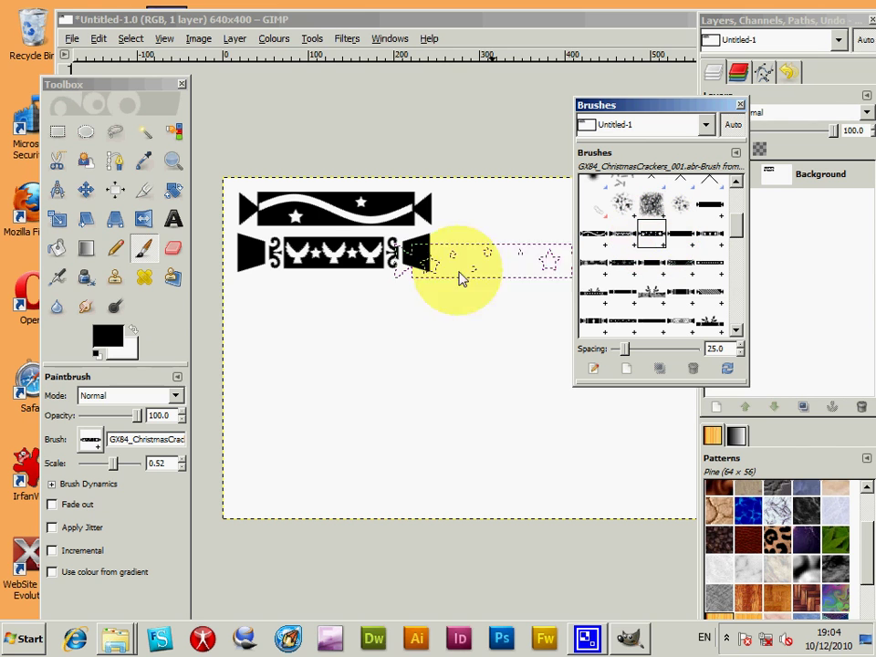
{"action": "left_click", "coordinate": [333, 298]}
Stamp a holly cracker, a large holly cracker below it, and a striped cracker top right
{"action": "left_click", "coordinate": [592, 292]}
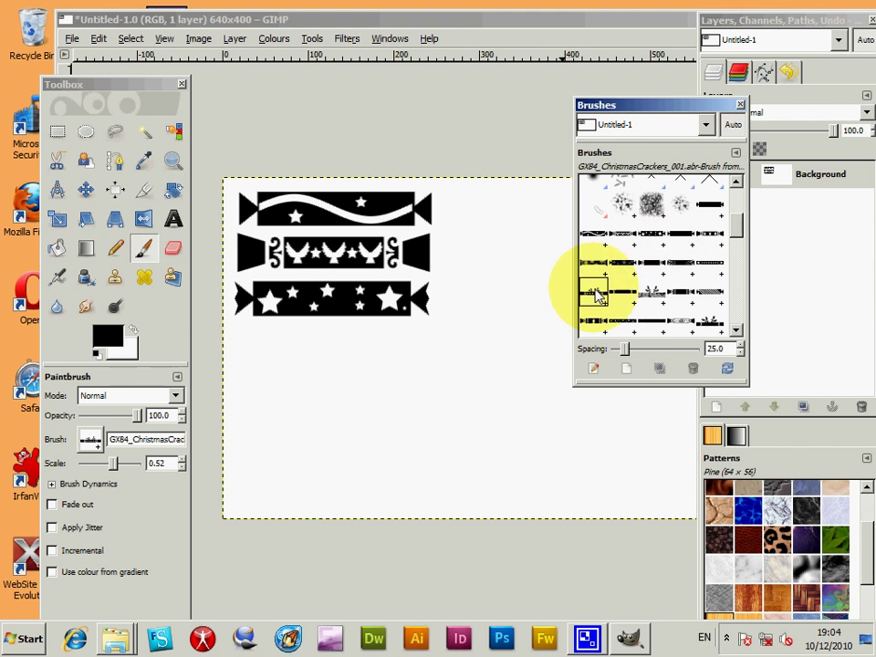
{"action": "left_click", "coordinate": [337, 352]}
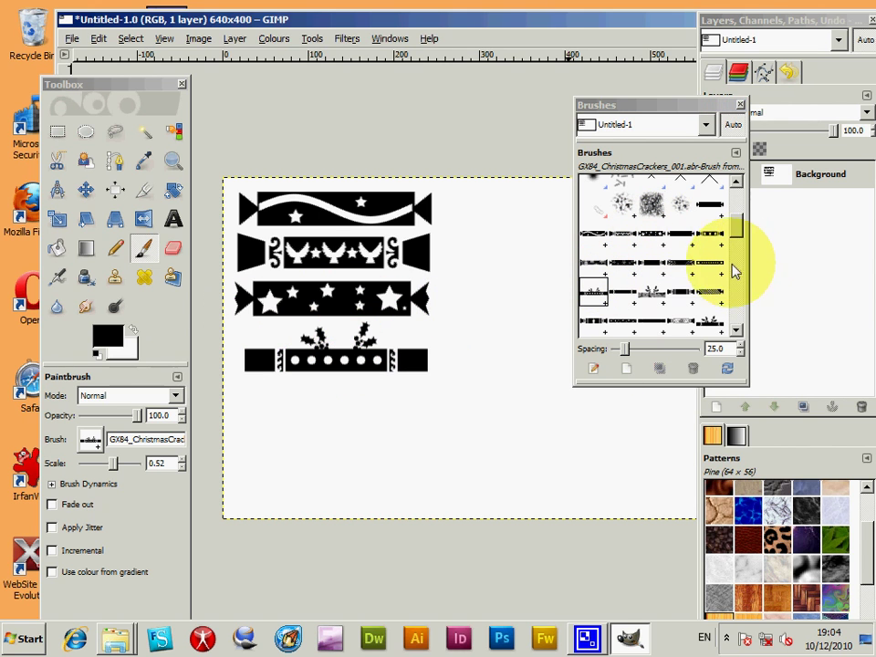
{"action": "scroll", "coordinate": [739, 231], "scroll_direction": "down", "scroll_amount": 2}
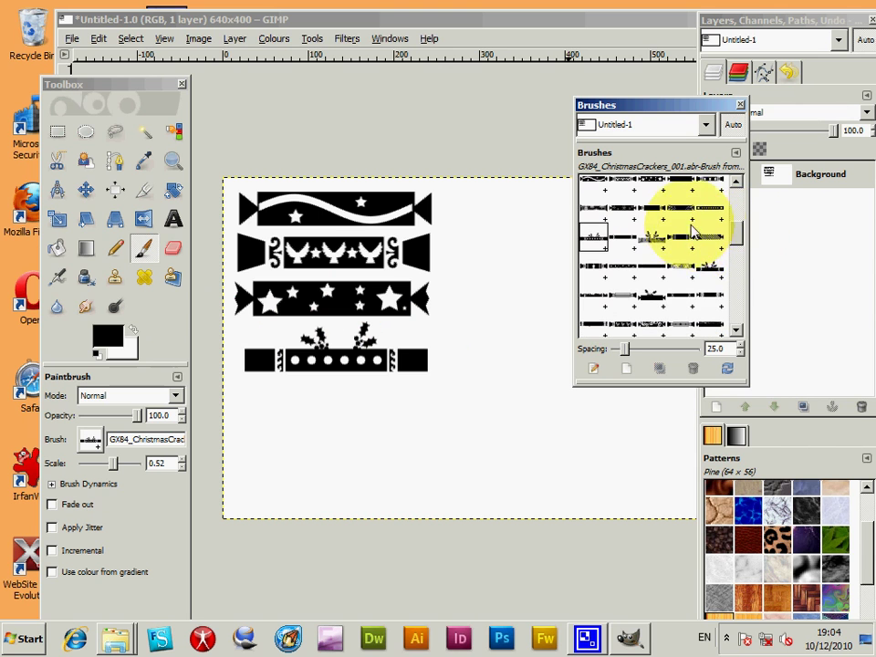
{"action": "left_click", "coordinate": [709, 266]}
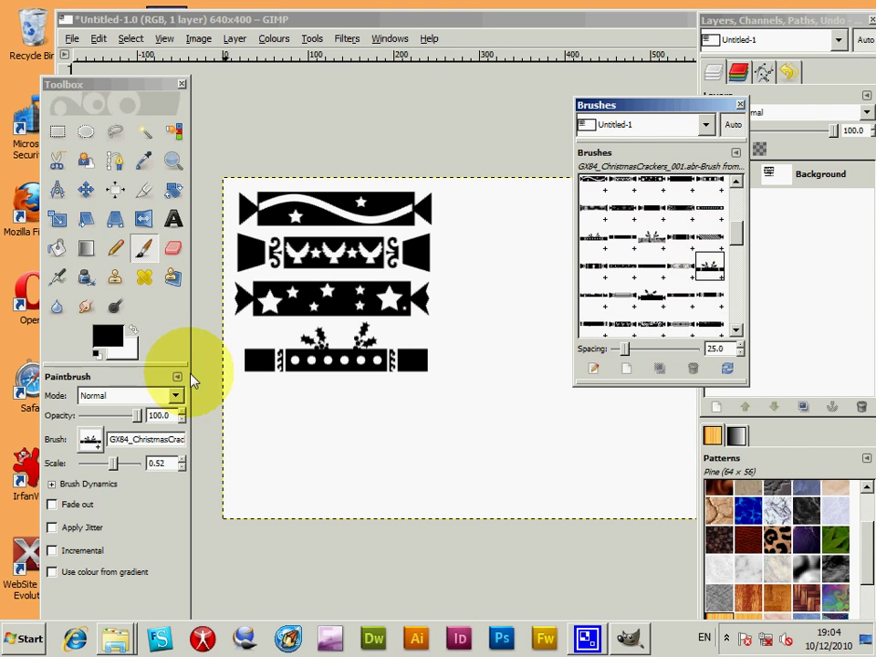
{"action": "left_click", "coordinate": [338, 418]}
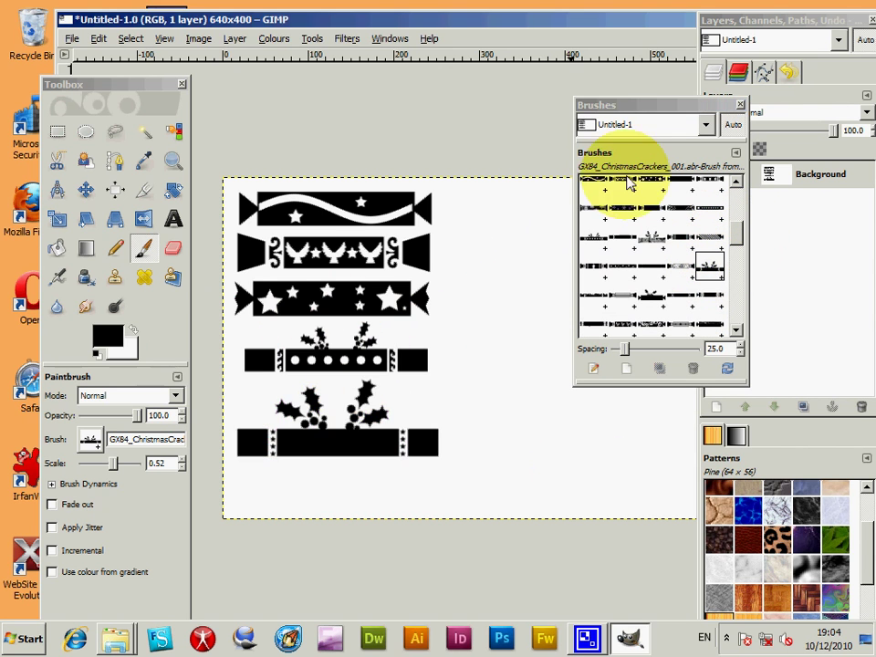
{"action": "left_click", "coordinate": [621, 294]}
{"action": "left_click", "coordinate": [497, 224]}
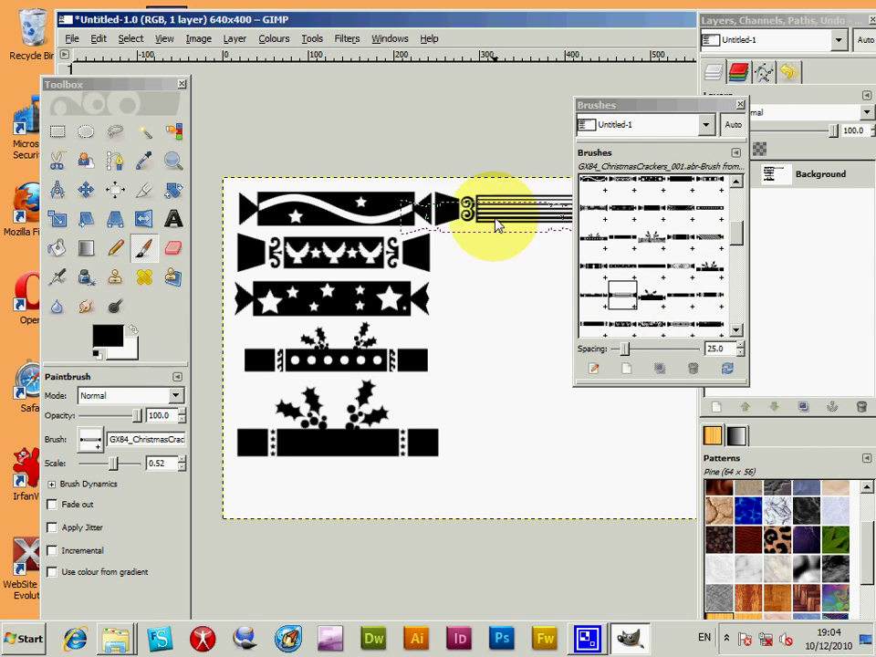
Set the foreground to red dc3535 and stamp a striped cracker bottom and holly cracker right
{"action": "left_click", "coordinate": [107, 337]}
{"action": "left_click", "coordinate": [279, 240]}
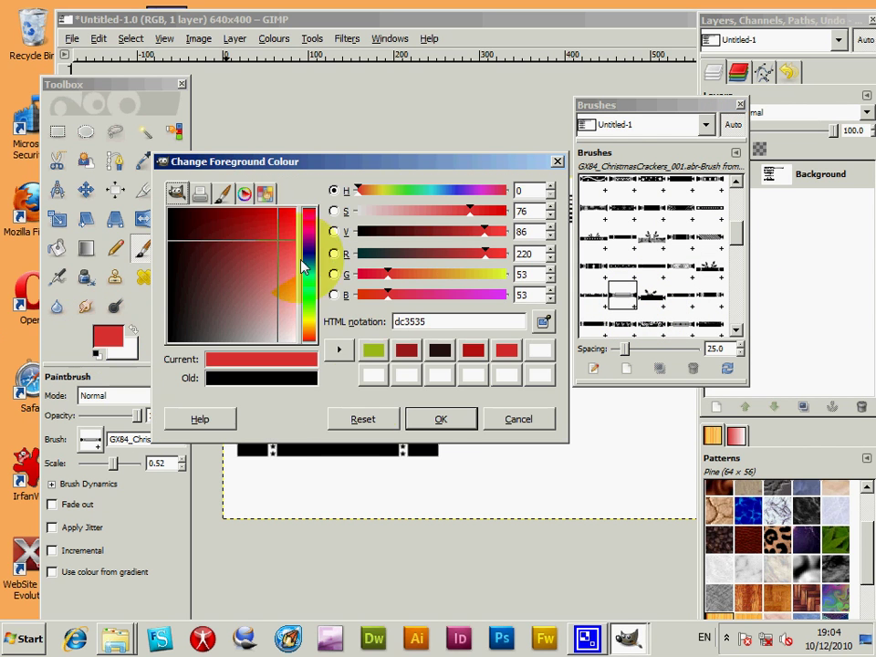
{"action": "left_click", "coordinate": [440, 419]}
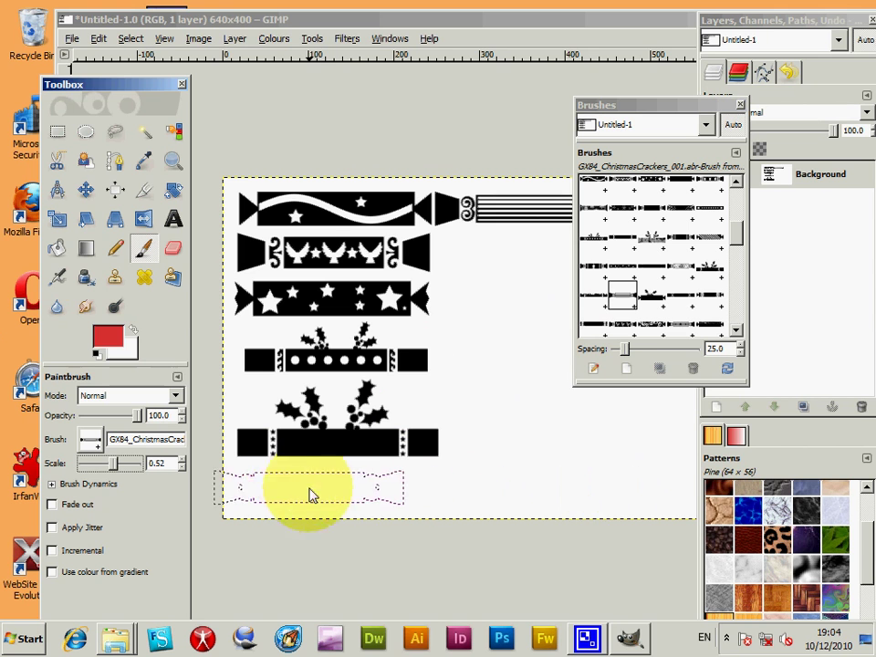
{"action": "left_click", "coordinate": [337, 493]}
{"action": "left_click", "coordinate": [654, 302]}
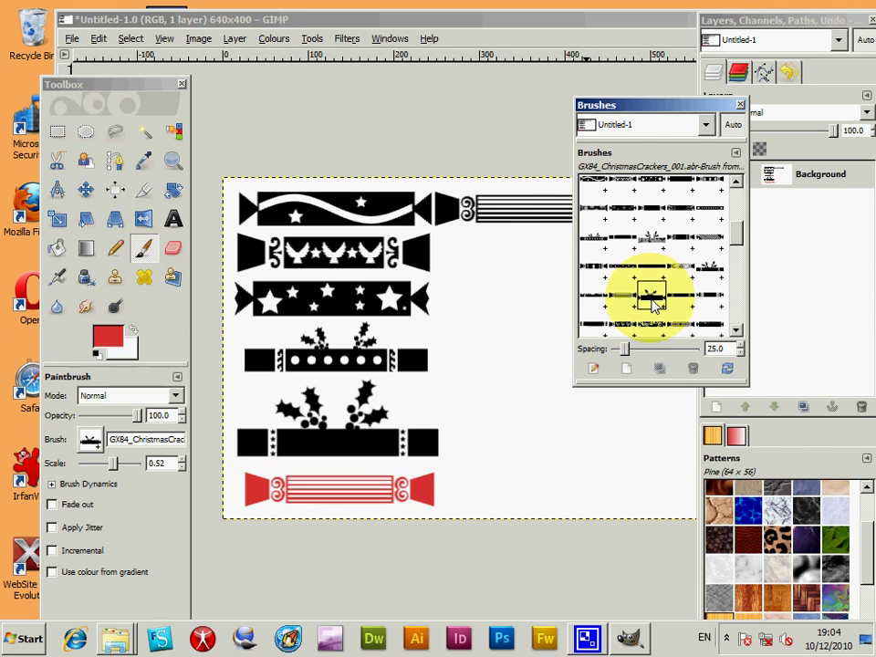
{"action": "left_click", "coordinate": [493, 256]}
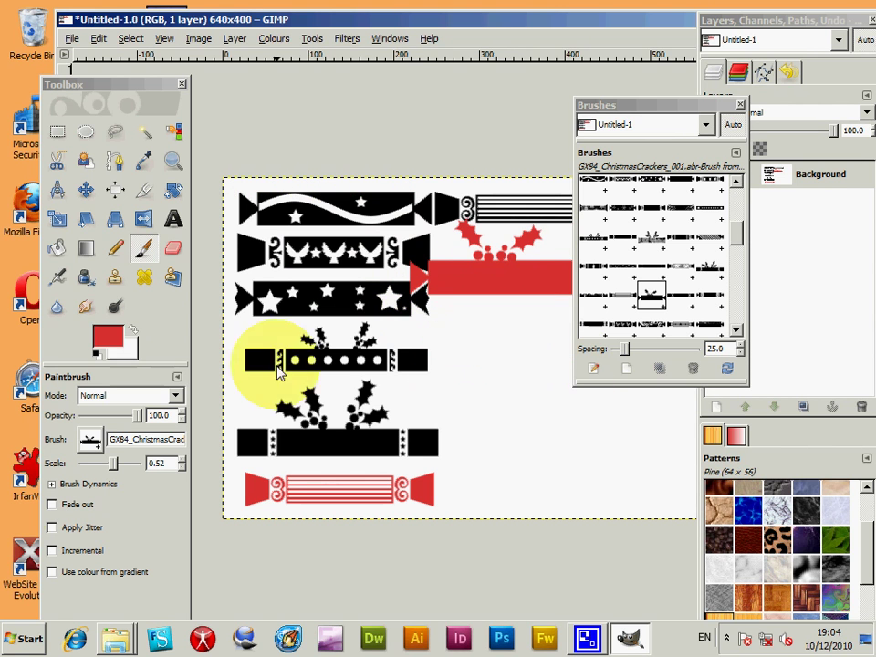
Switch to dark green 305c0c and stamp speckled and swirl crackers at the lower right
{"action": "left_click", "coordinate": [52, 483]}
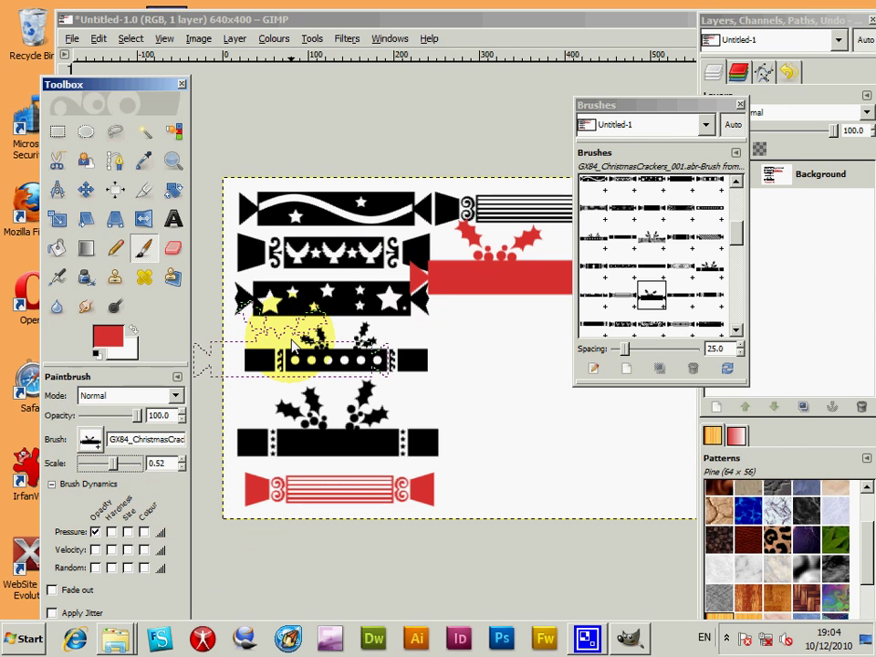
{"action": "left_click", "coordinate": [710, 321]}
{"action": "left_click", "coordinate": [107, 337]}
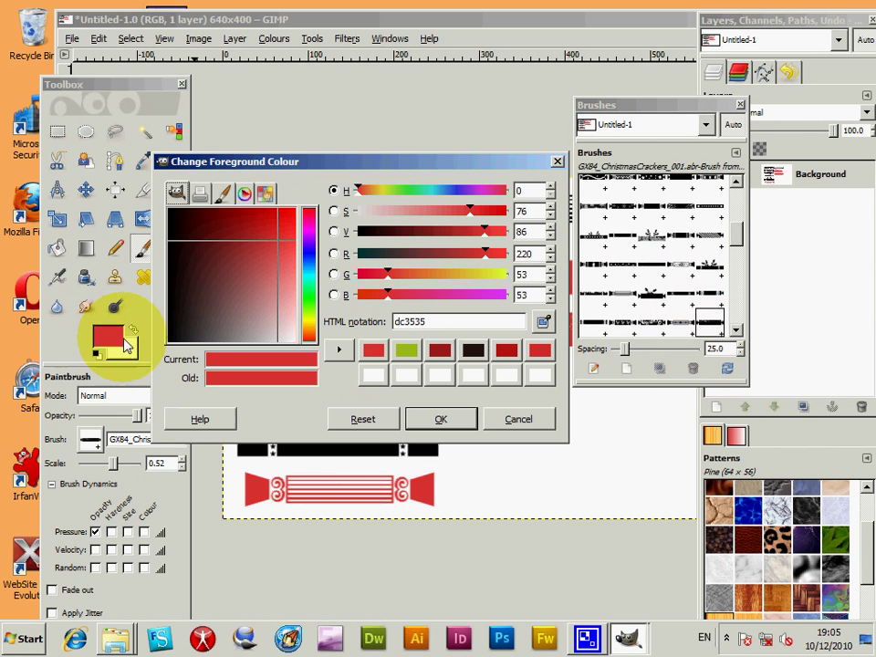
{"action": "left_click", "coordinate": [309, 308]}
{"action": "left_click", "coordinate": [213, 225]}
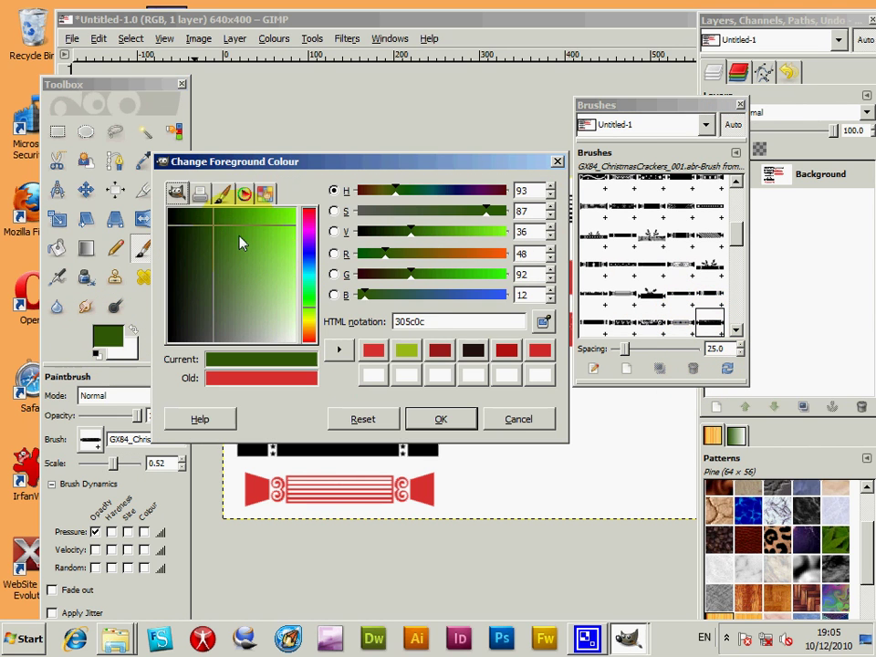
{"action": "left_click", "coordinate": [441, 419]}
{"action": "left_click", "coordinate": [599, 420]}
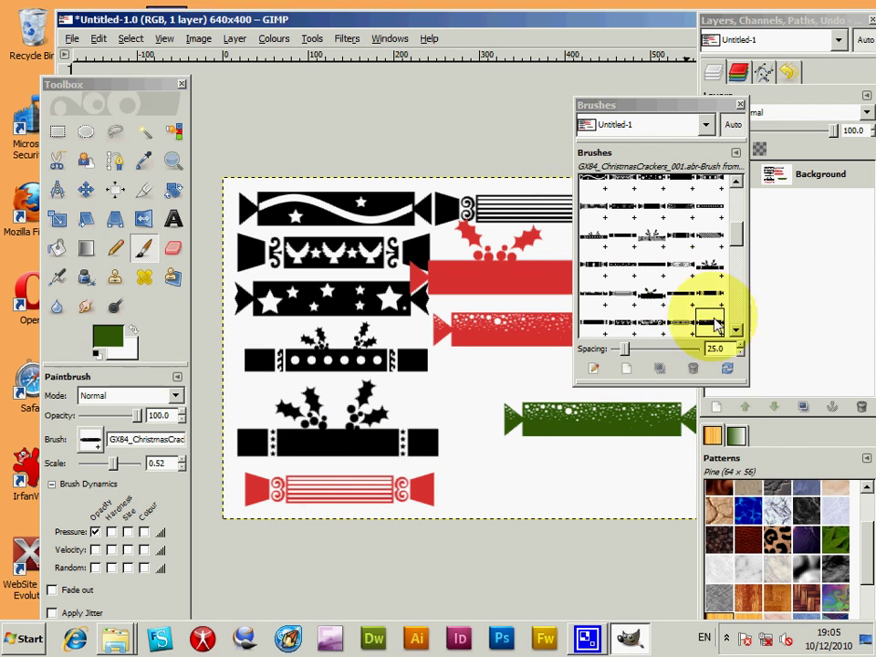
{"action": "left_click", "coordinate": [662, 330]}
{"action": "left_click", "coordinate": [588, 469]}
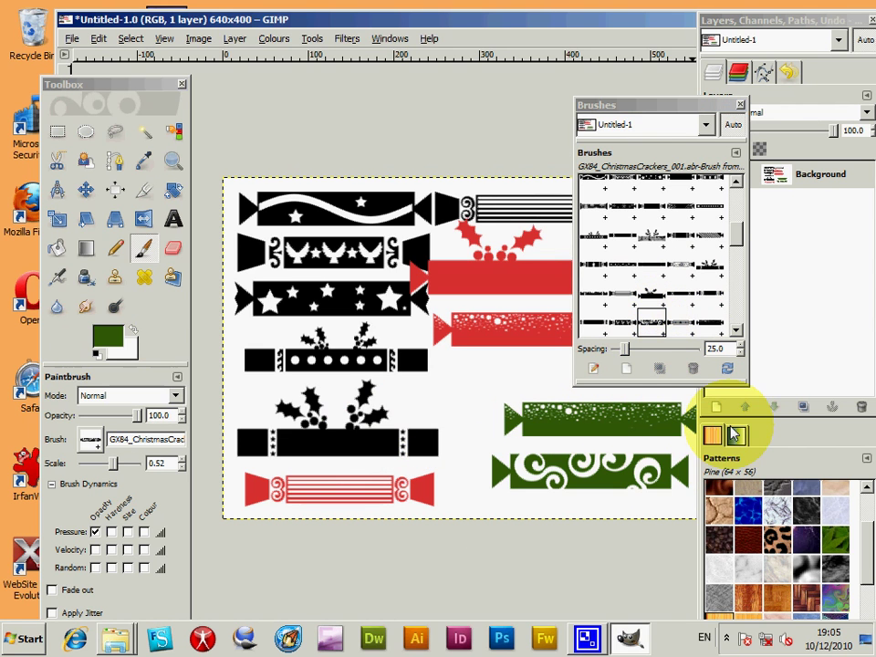